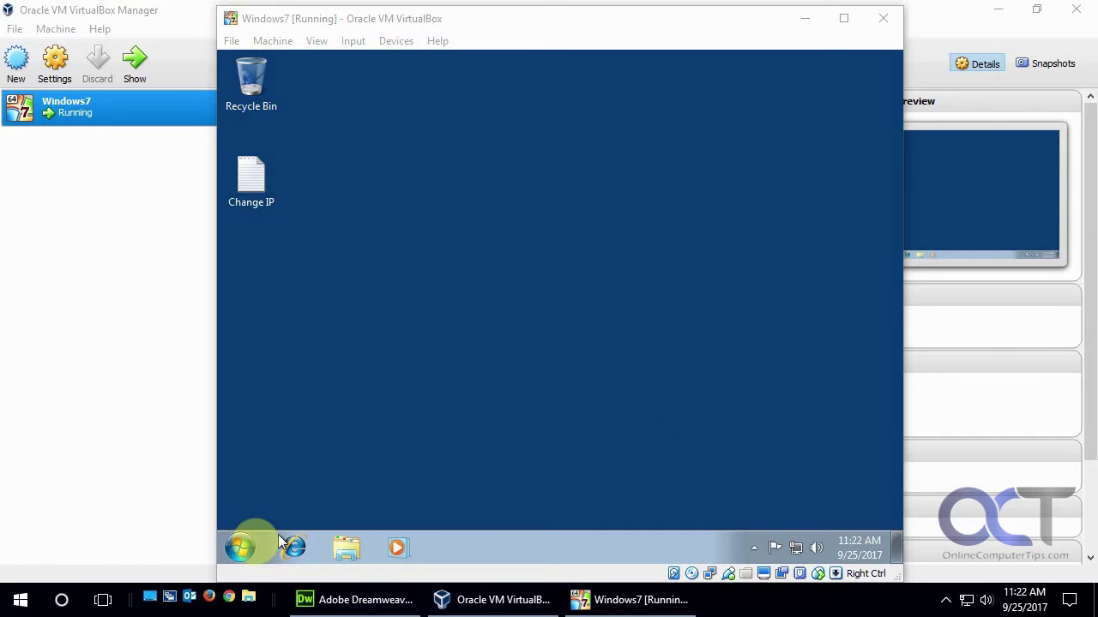
# Launch Command Prompt via the Start search and run ipconfig, showing the address 192.168.0.7
pyautogui.click(247, 545)
pyautogui.click(283, 504)
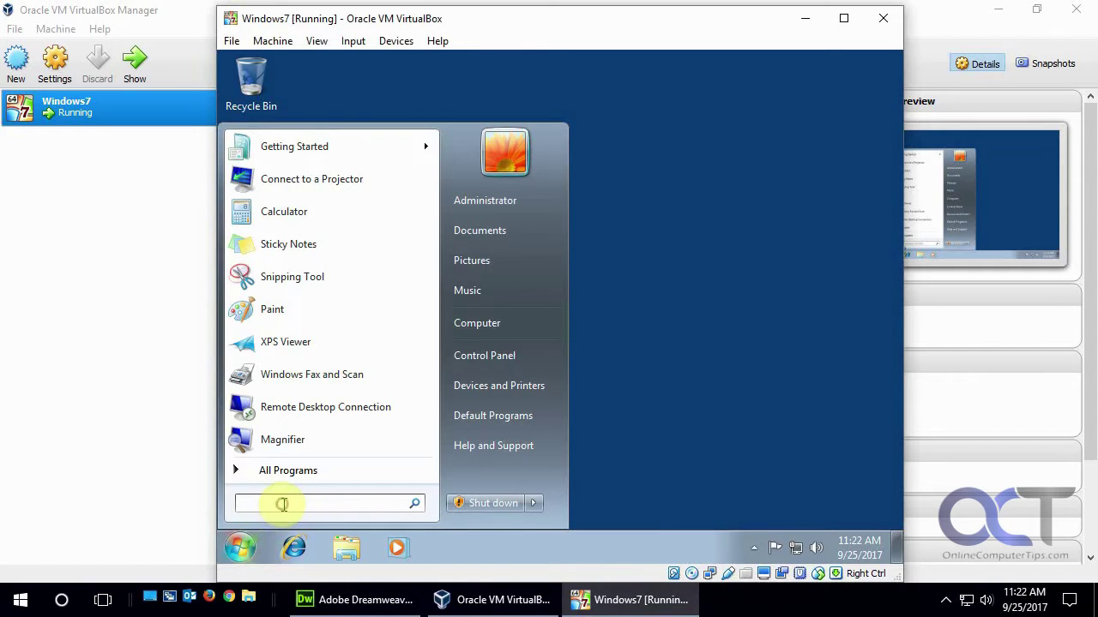
pyautogui.write('cmd')
pyautogui.press('Return')
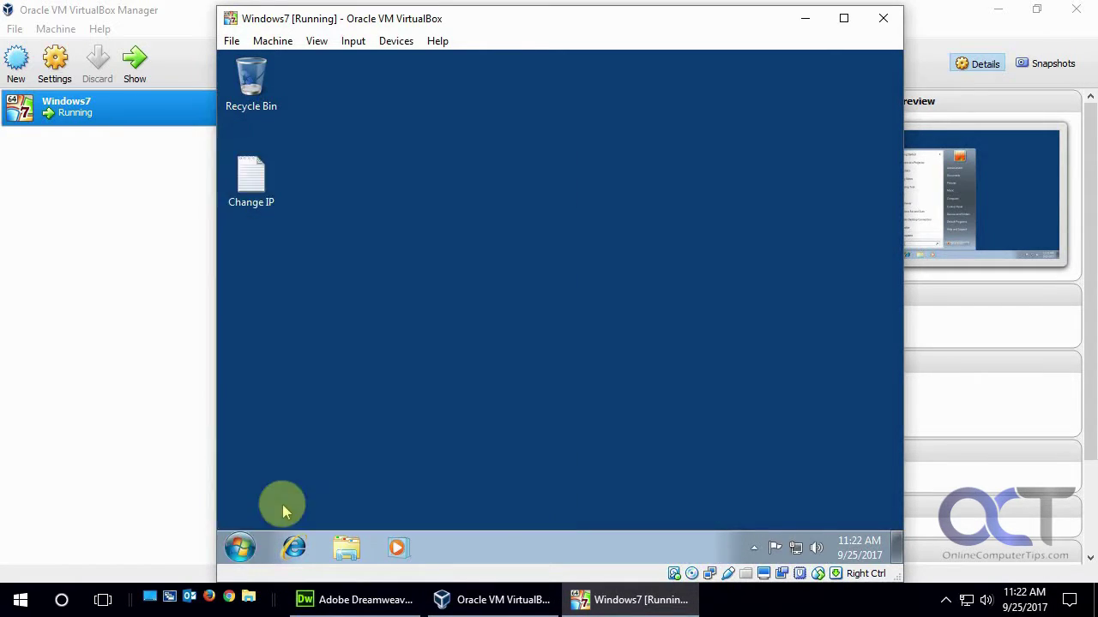
pyautogui.write('i')
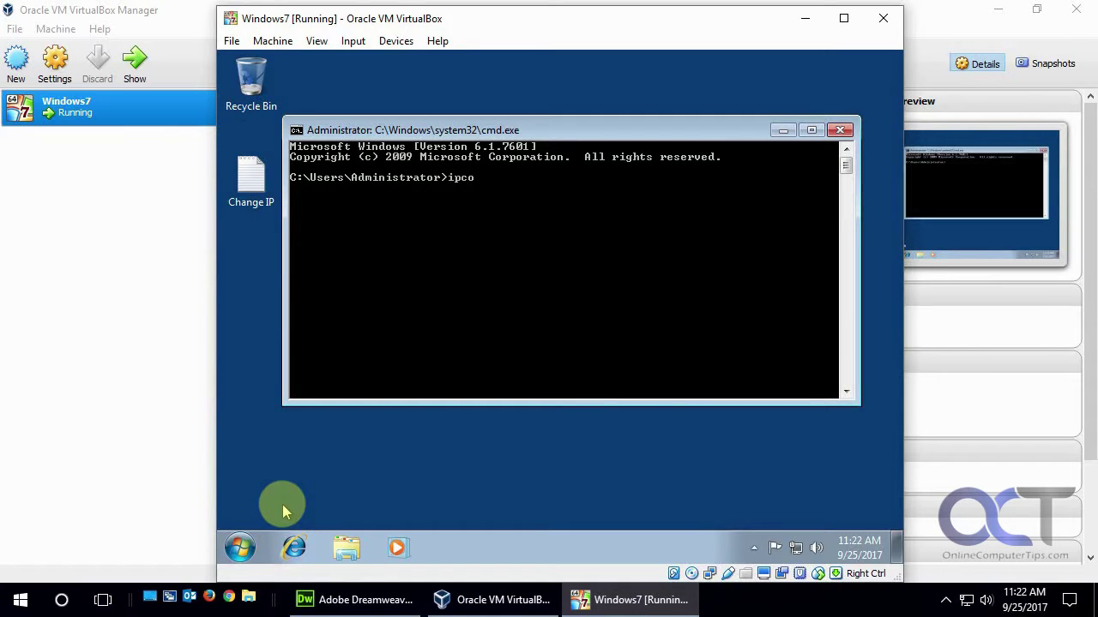
pyautogui.write('pconfig')
pyautogui.press('Return')
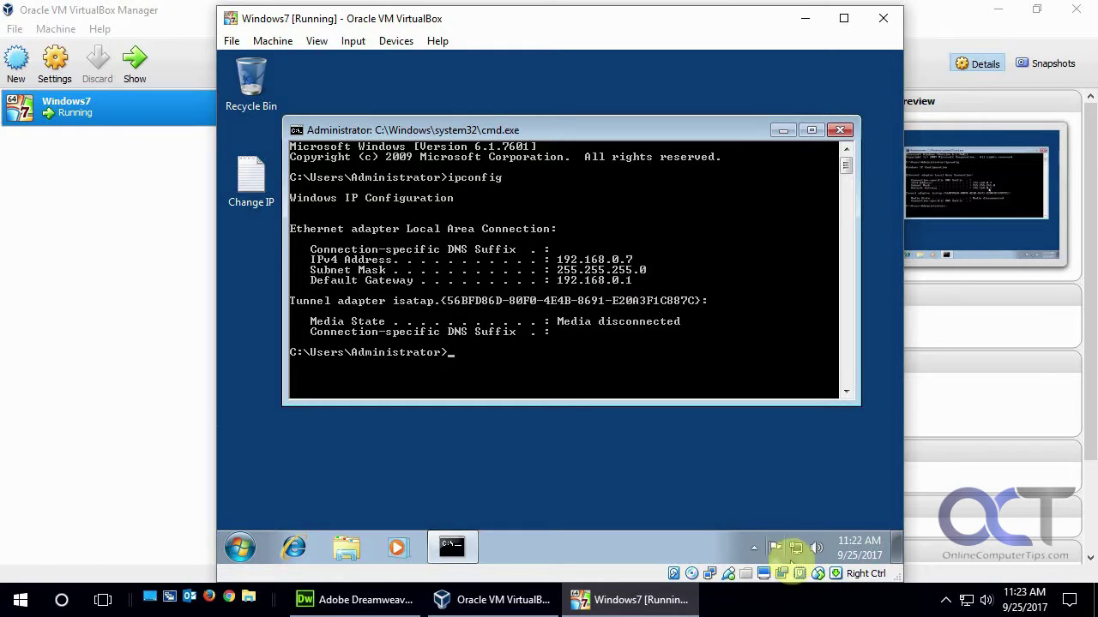
# From Network and Sharing Center's adapter settings, open the Local Area Connection Properties dialog
pyautogui.moveTo(798, 556)
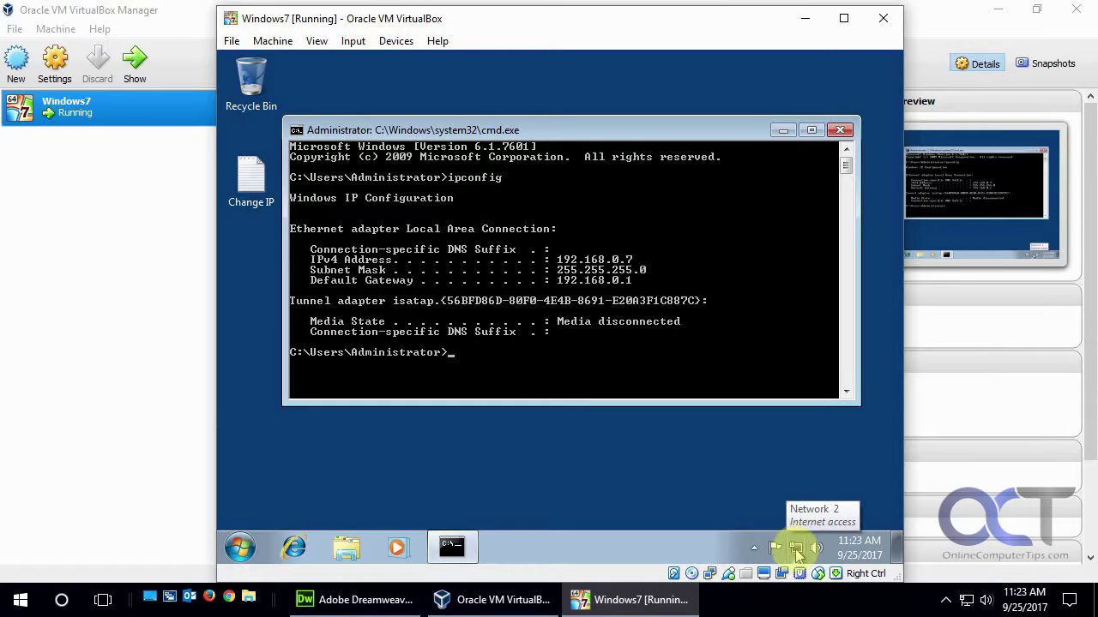
pyautogui.click(797, 550)
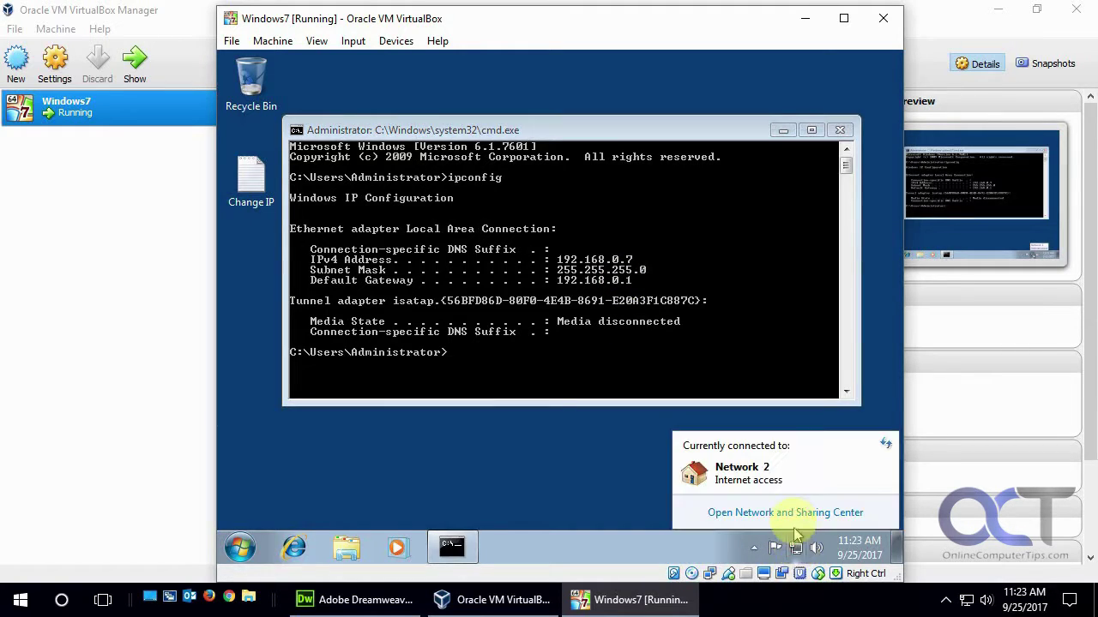
pyautogui.click(796, 513)
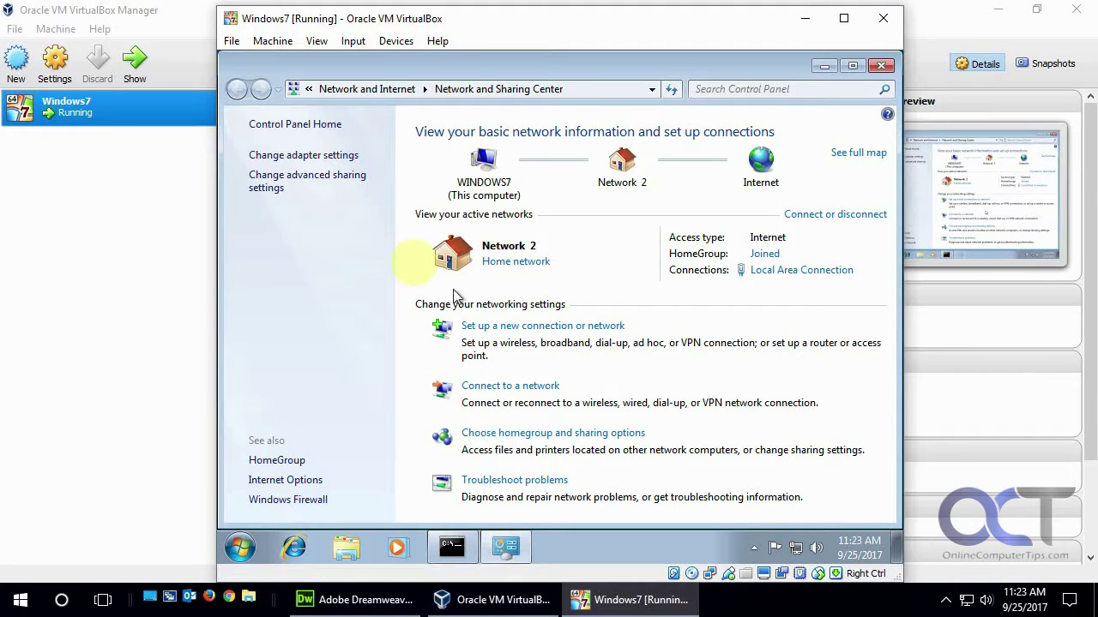
pyautogui.click(331, 159)
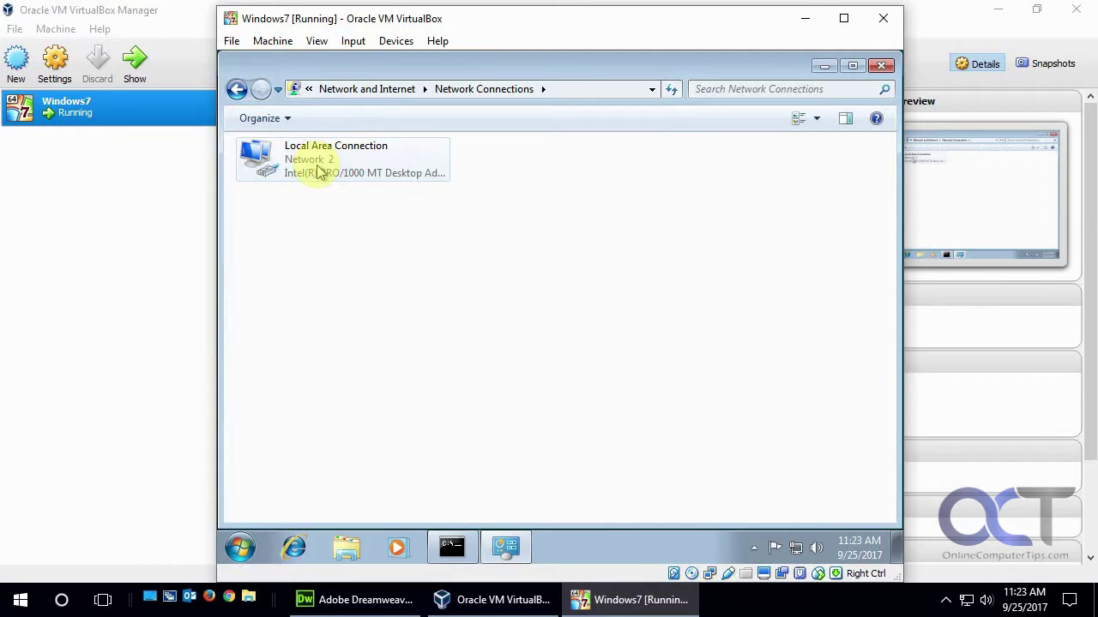
pyautogui.rightClick(318, 171)
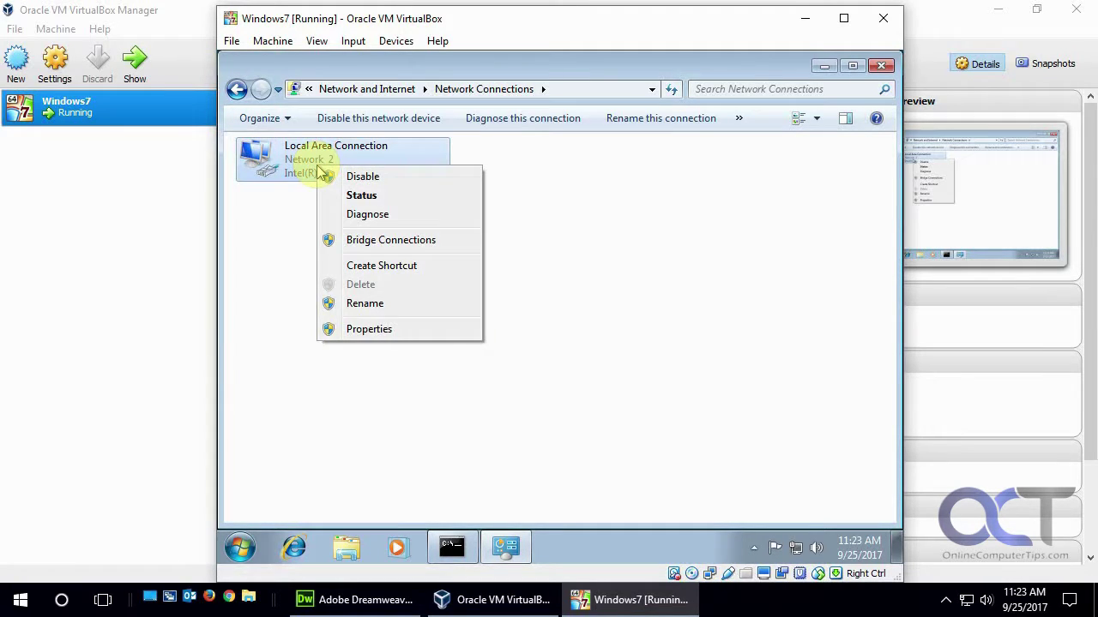
pyautogui.click(372, 331)
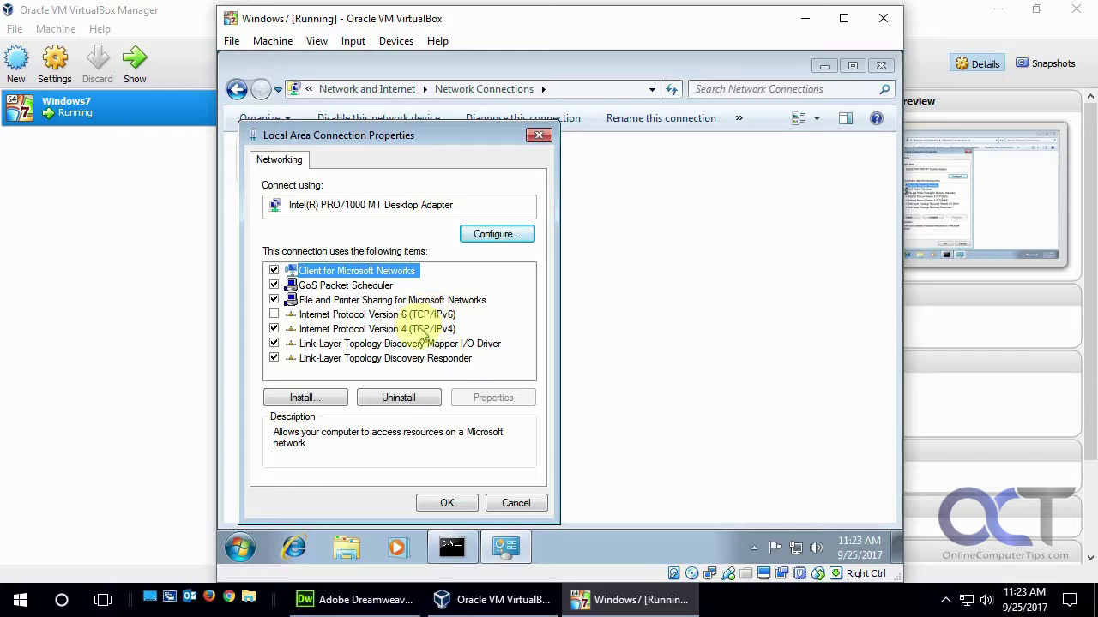
# Set TCP/IPv4 to static 192.168.0.8, mask 255.255.255.0, gateway 192.168.0.1, and confirm
pyautogui.doubleClick(372, 329)
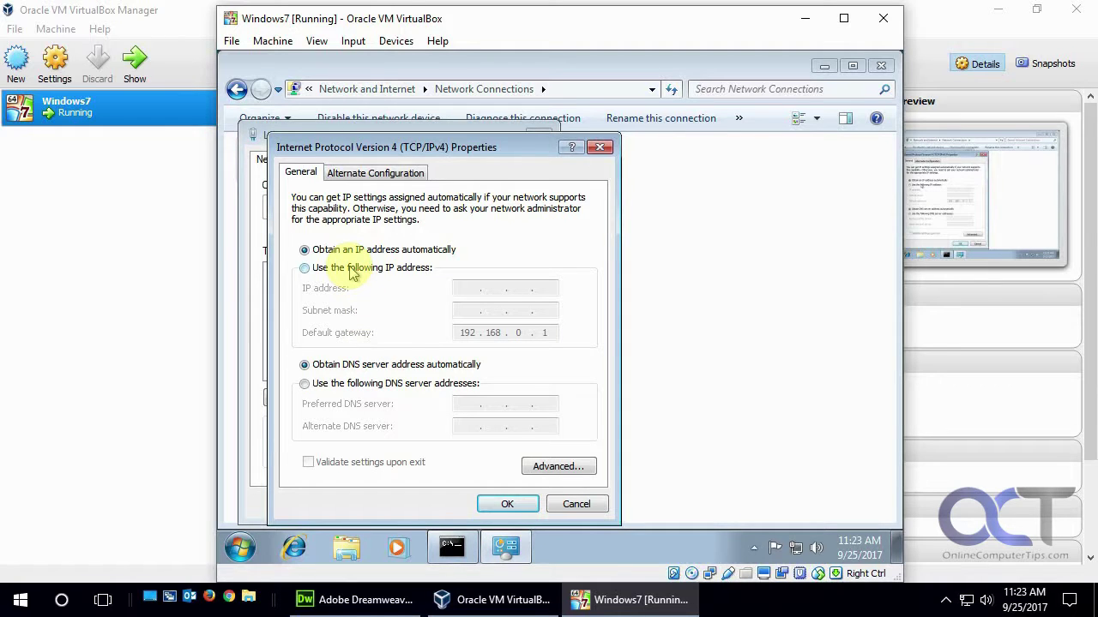
pyautogui.click(350, 269)
pyautogui.click(460, 289)
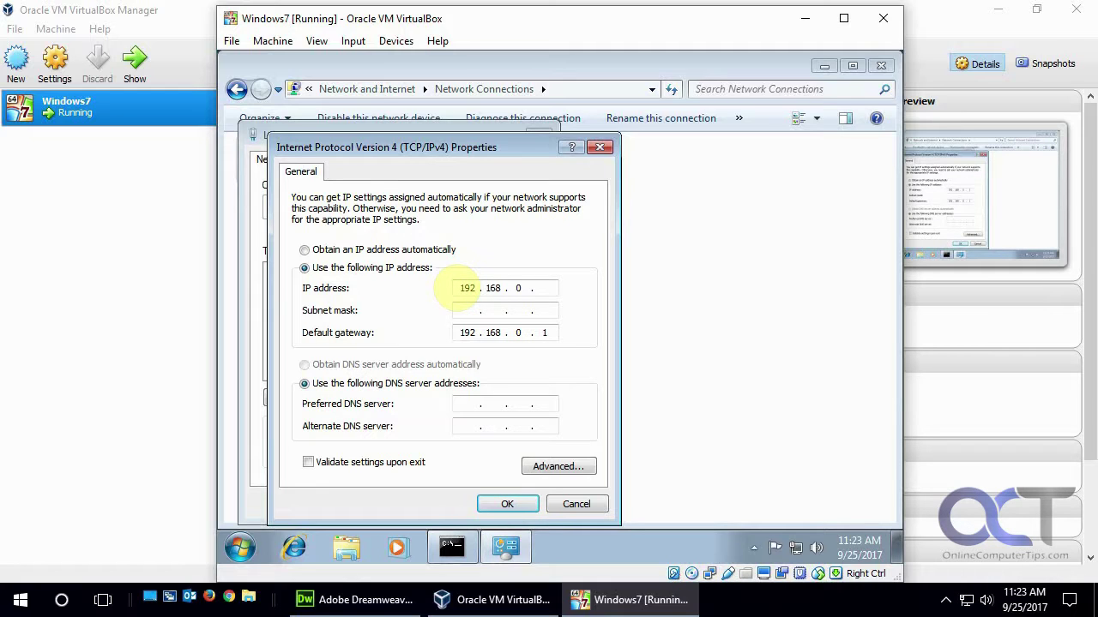
pyautogui.press('Tab')
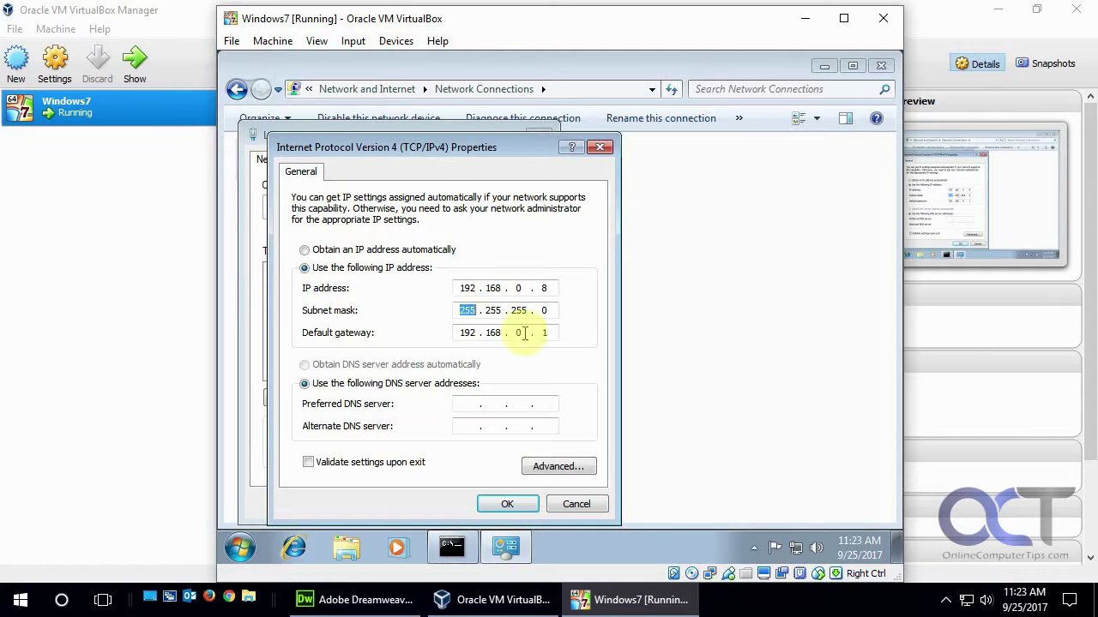
pyautogui.click(513, 505)
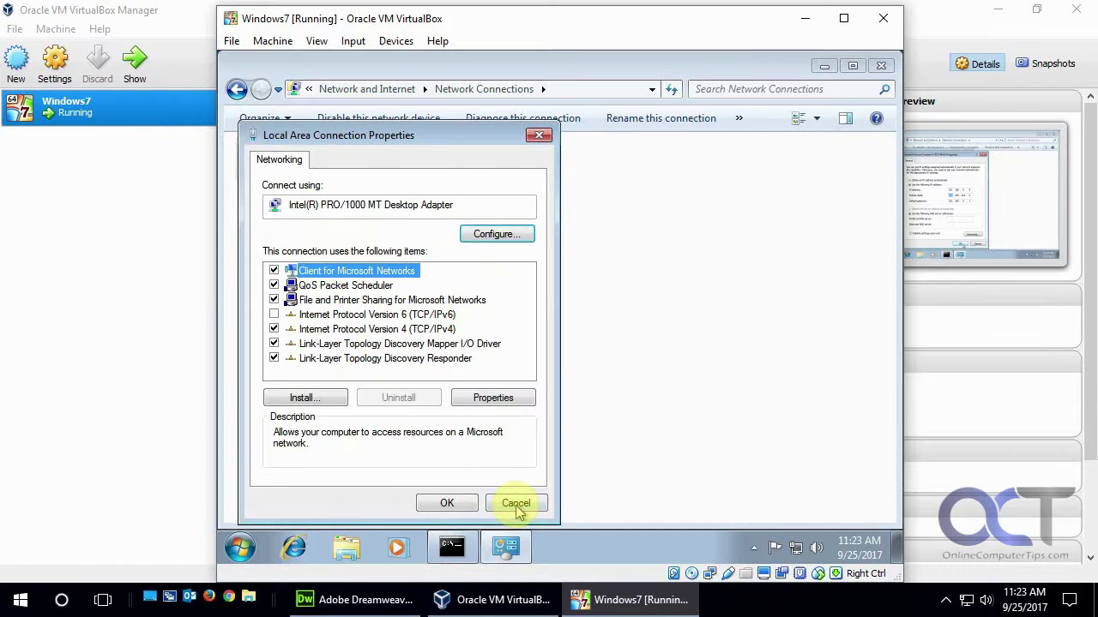
pyautogui.click(452, 503)
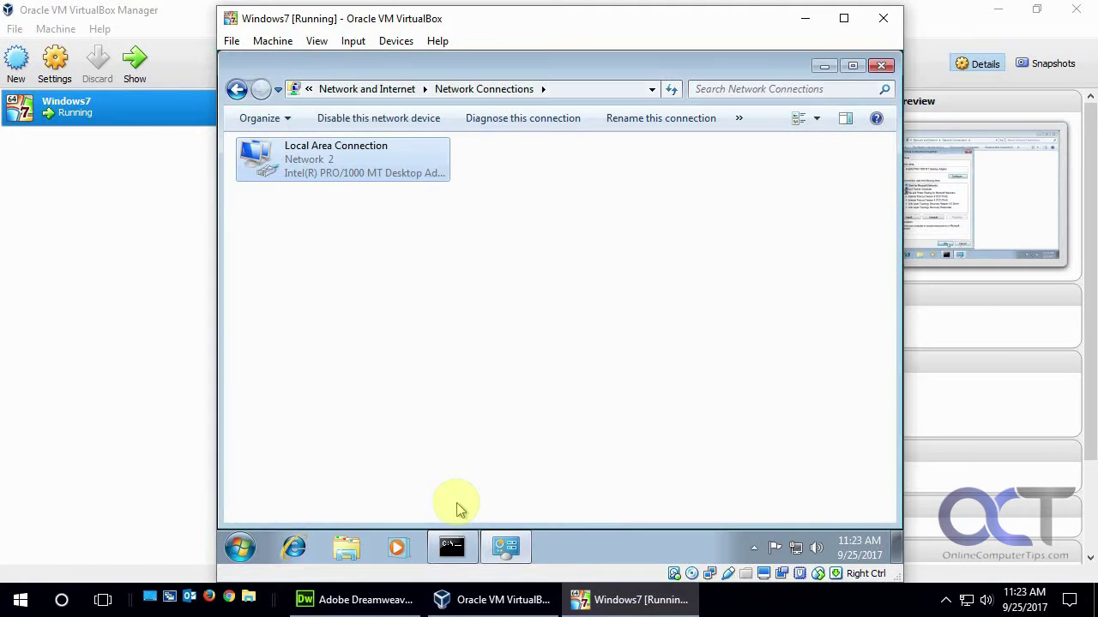
pyautogui.click(452, 546)
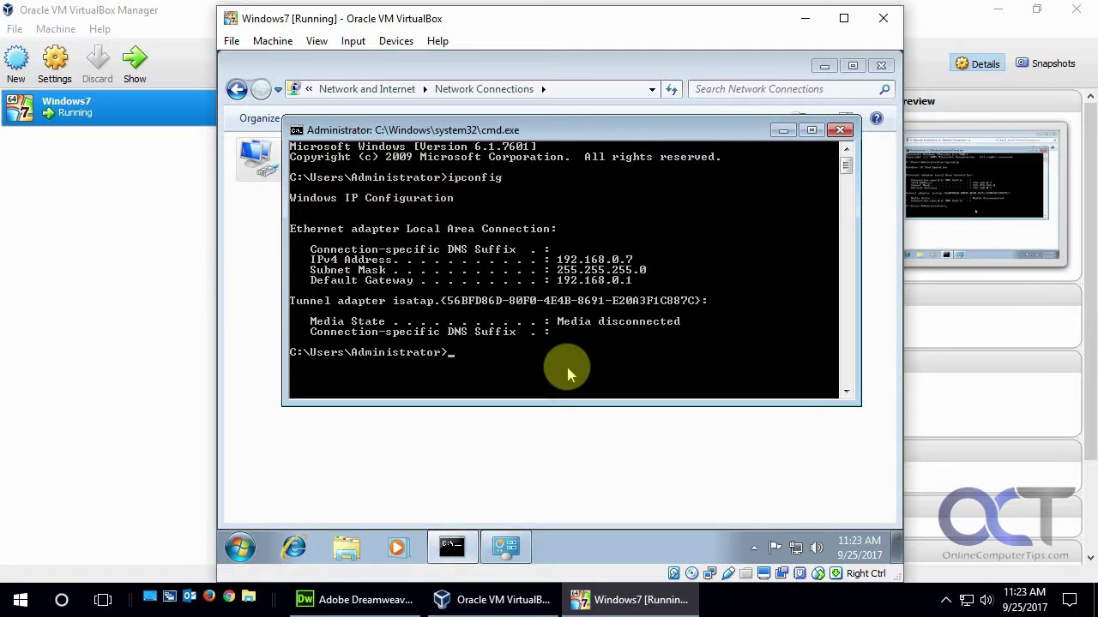
# Rerun ipconfig to confirm the adapter now reports IPv4 address 192.168.0.8
pyautogui.press('Up')
pyautogui.press('Return')
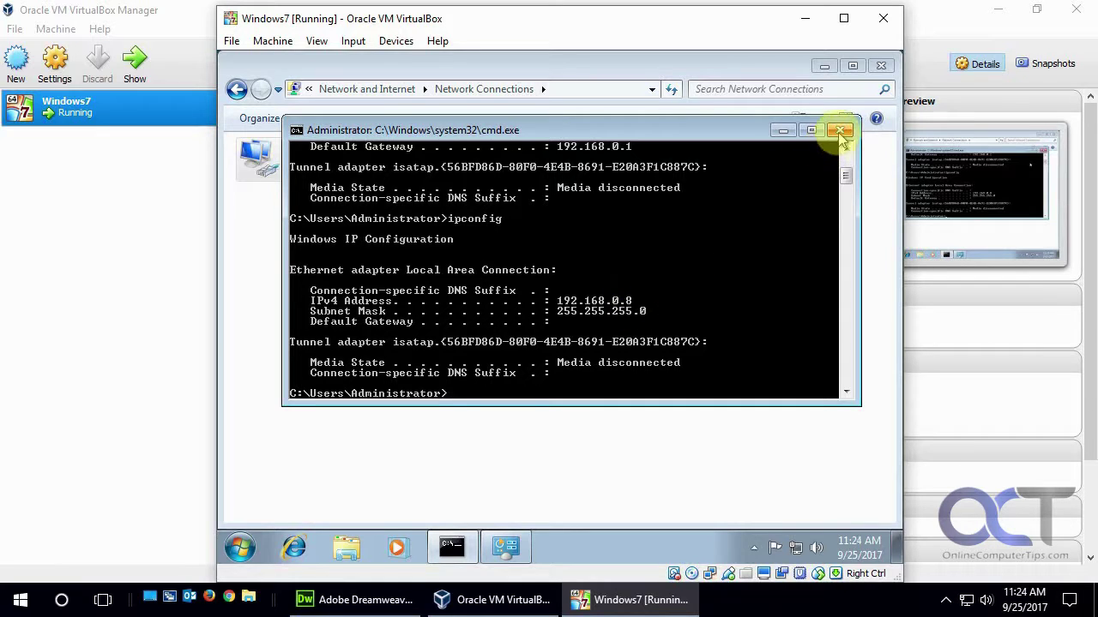
# Set the Local Area Connection's TCP/IPv4 to 'Obtain an IP address automatically' and apply
pyautogui.click(780, 131)
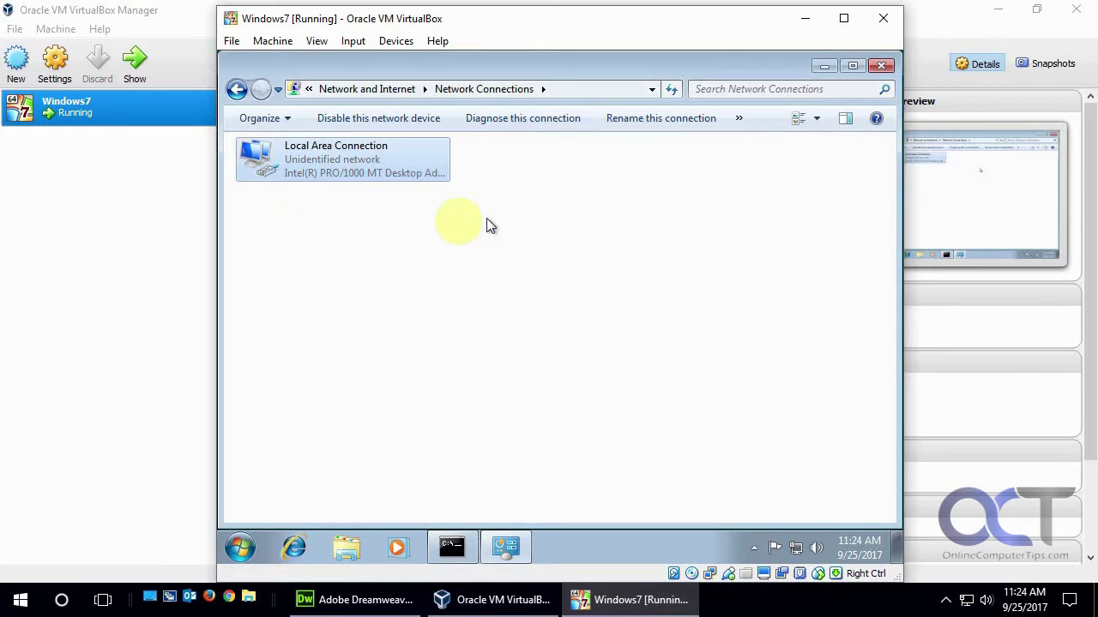
pyautogui.rightClick(340, 172)
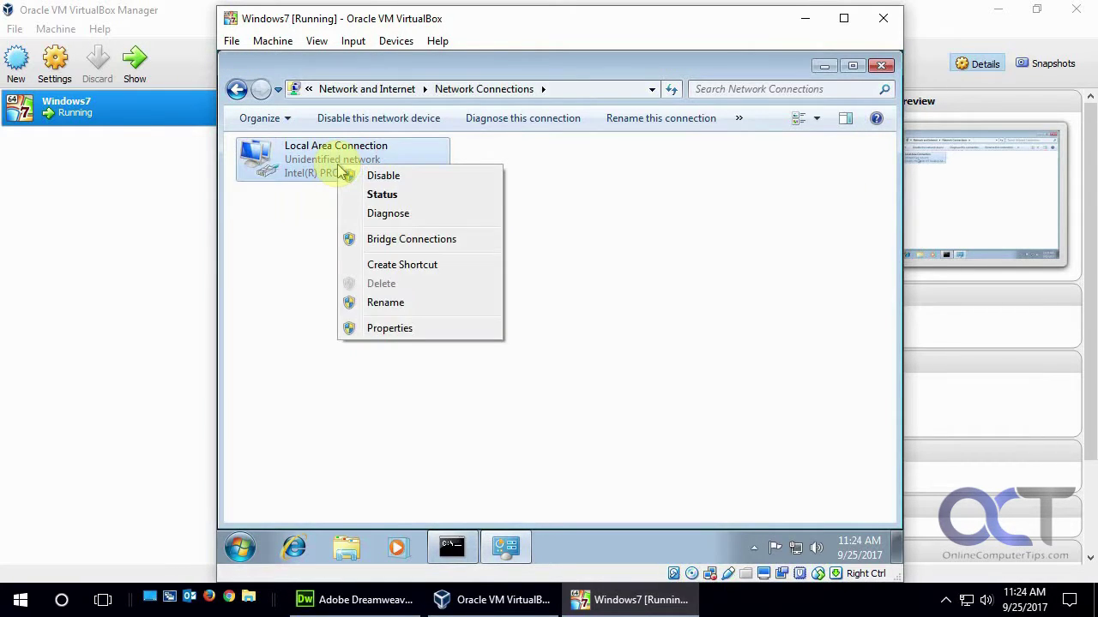
pyautogui.click(390, 334)
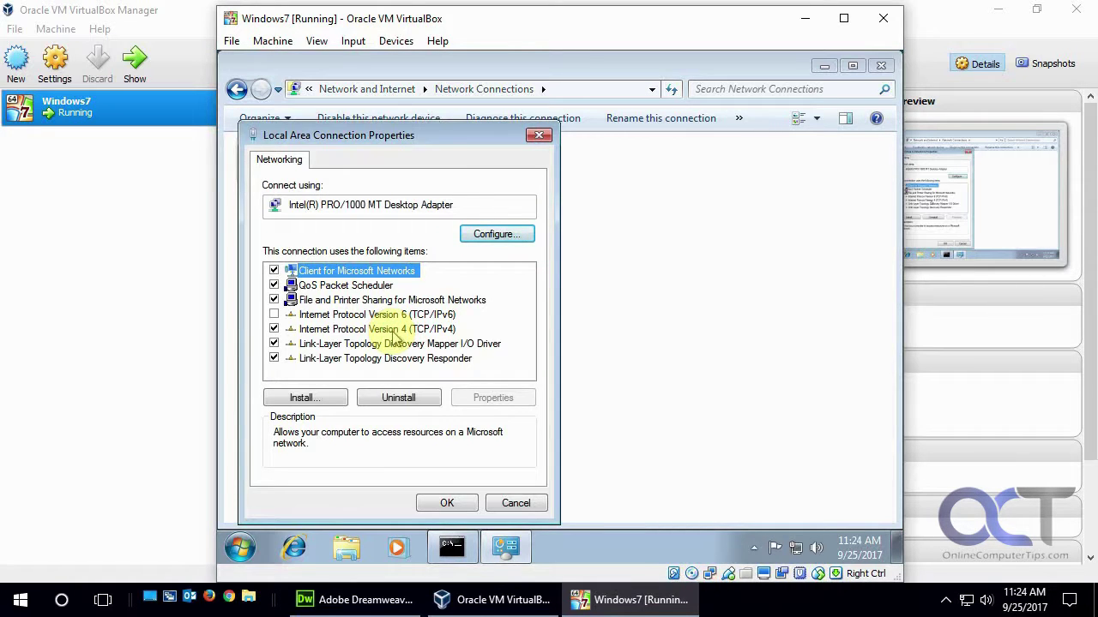
pyautogui.doubleClick(394, 333)
pyautogui.click(388, 249)
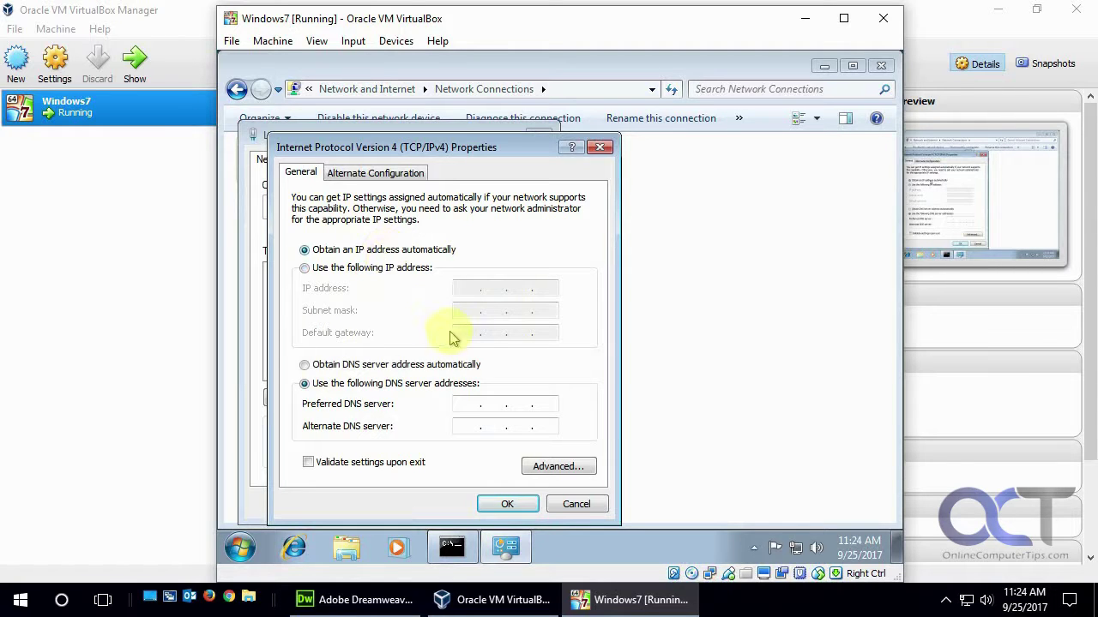
pyautogui.click(508, 504)
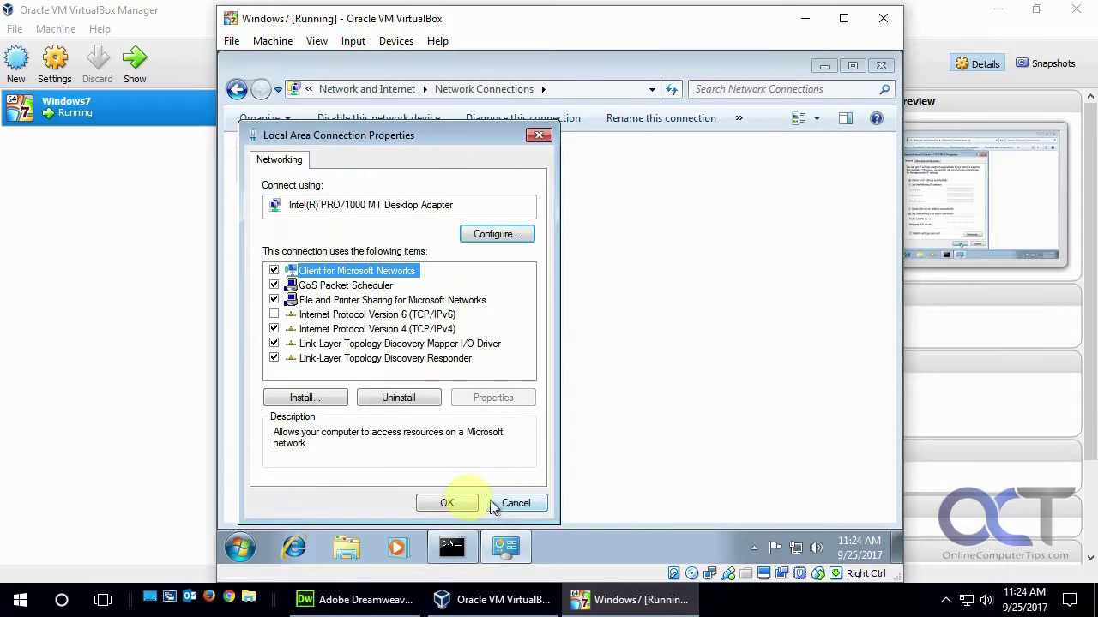
pyautogui.click(459, 504)
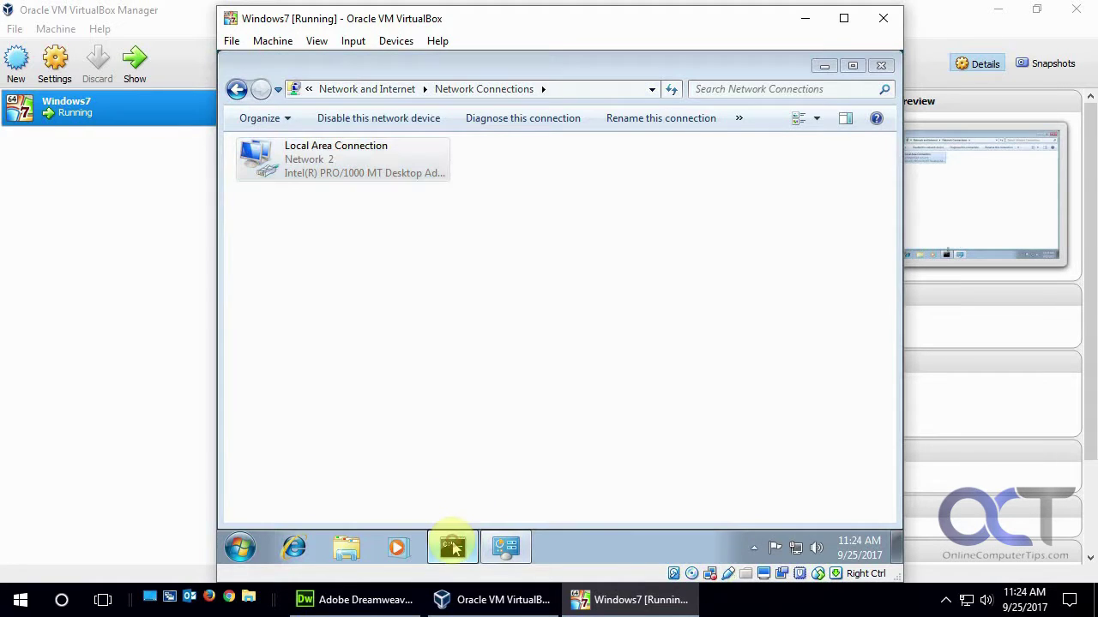
pyautogui.click(452, 547)
# Rerun ipconfig to confirm the reverted address 192.168.0.7, and minimize Network Connections
pyautogui.press('Up')
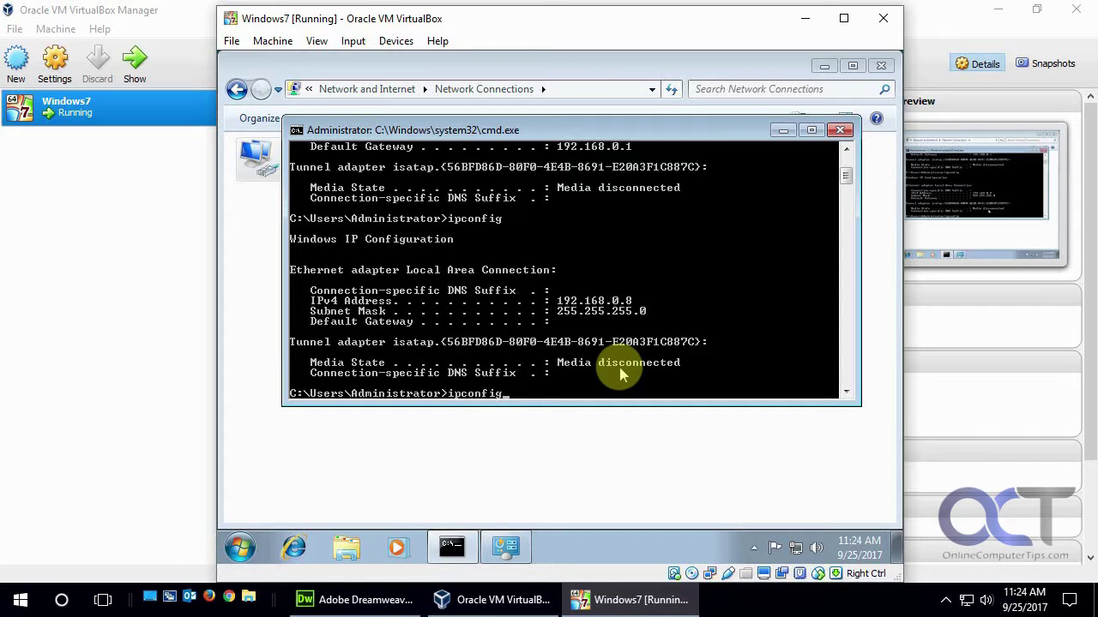
pyautogui.press('Return')
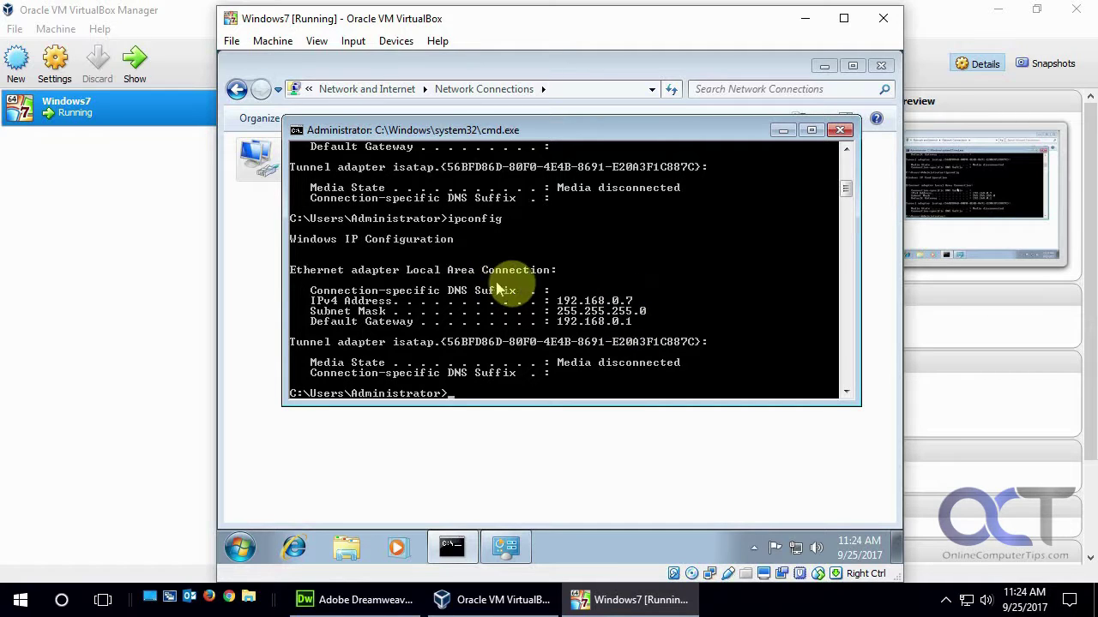
pyautogui.click(824, 65)
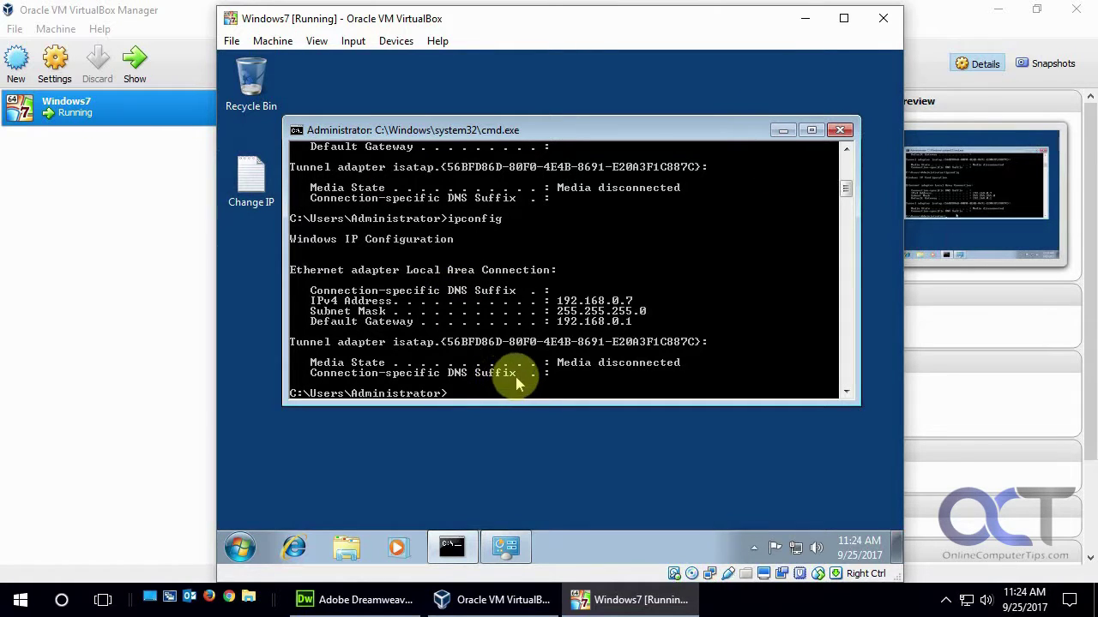
pyautogui.press('Return')
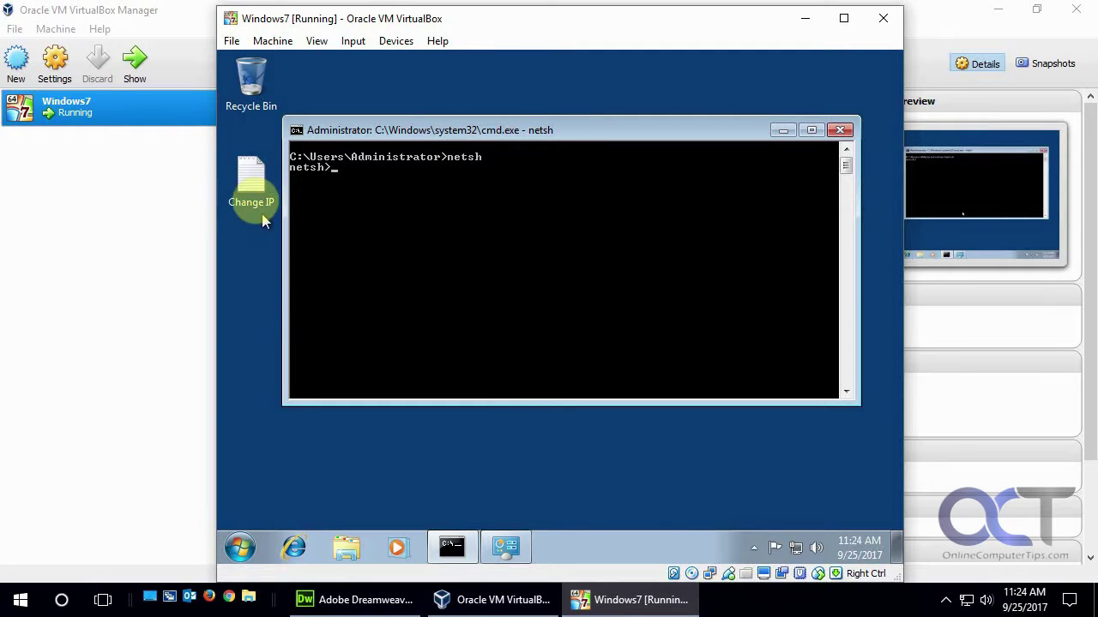
# Open the Change IP text file in Notepad and position it below the netsh prompt
pyautogui.doubleClick(250, 192)
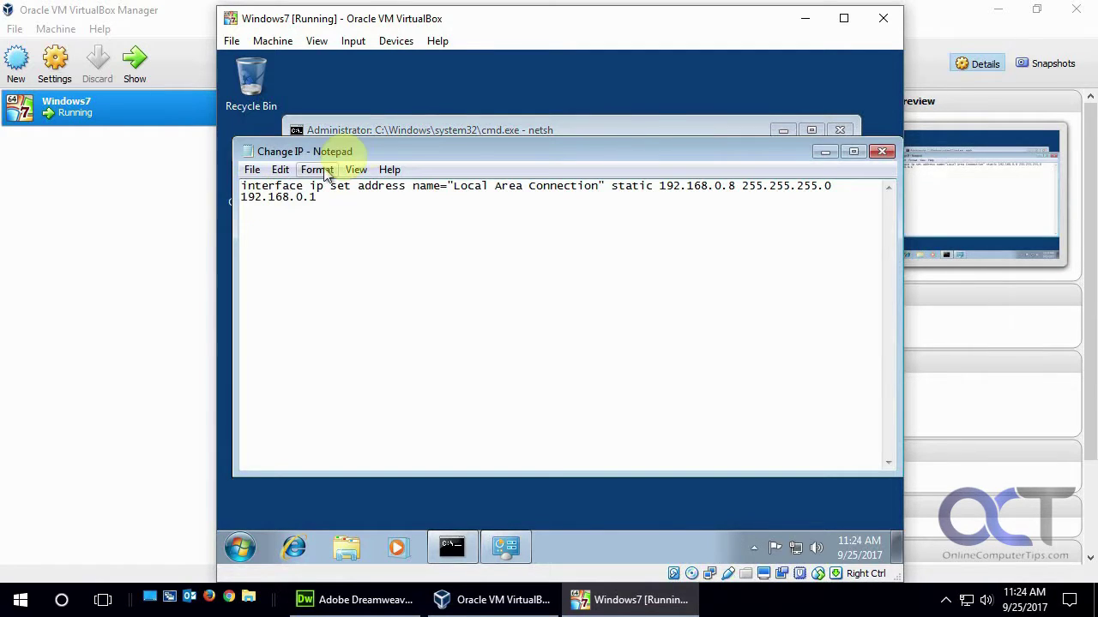
pyautogui.moveTo(383, 144); pyautogui.dragTo(403, 213)
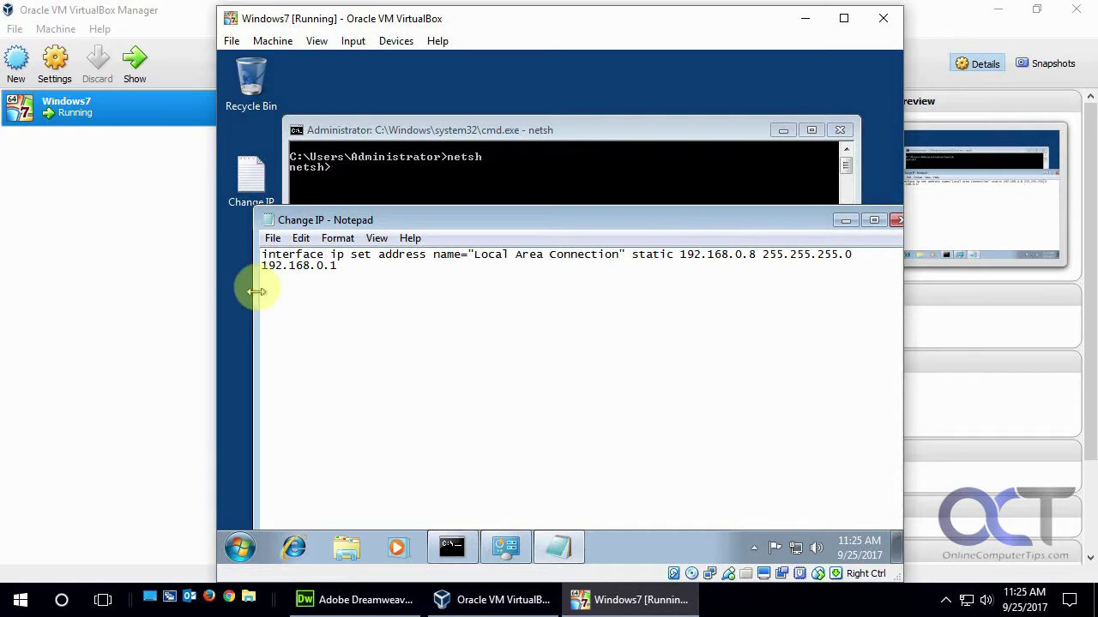
pyautogui.click(355, 265)
# Paste and run the netsh command setting static 192.168.0.8 255.255.255.0 192.168.0.1
pyautogui.moveTo(355, 265); pyautogui.dragTo(263, 254)
pyautogui.press('cmd+c')
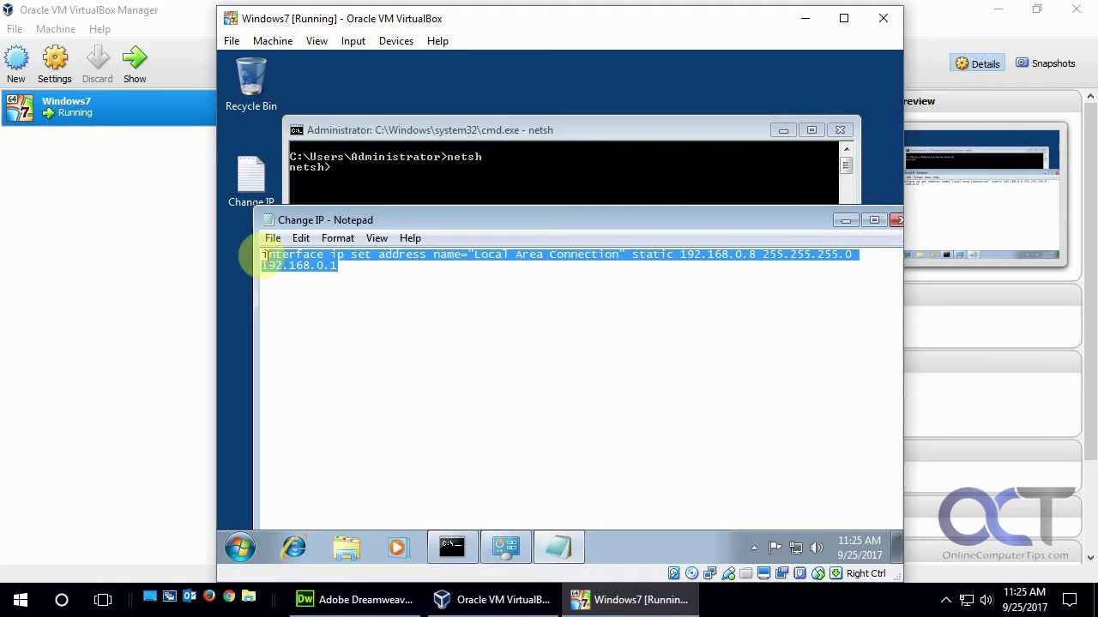
pyautogui.click(296, 129)
pyautogui.moveTo(387, 272)
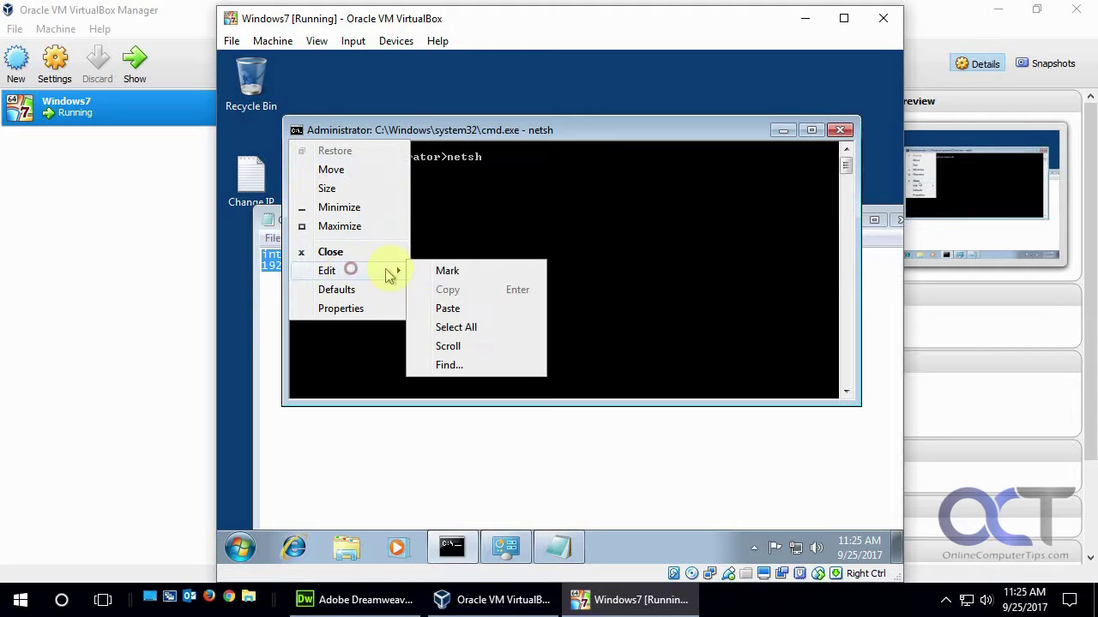
pyautogui.click(449, 305)
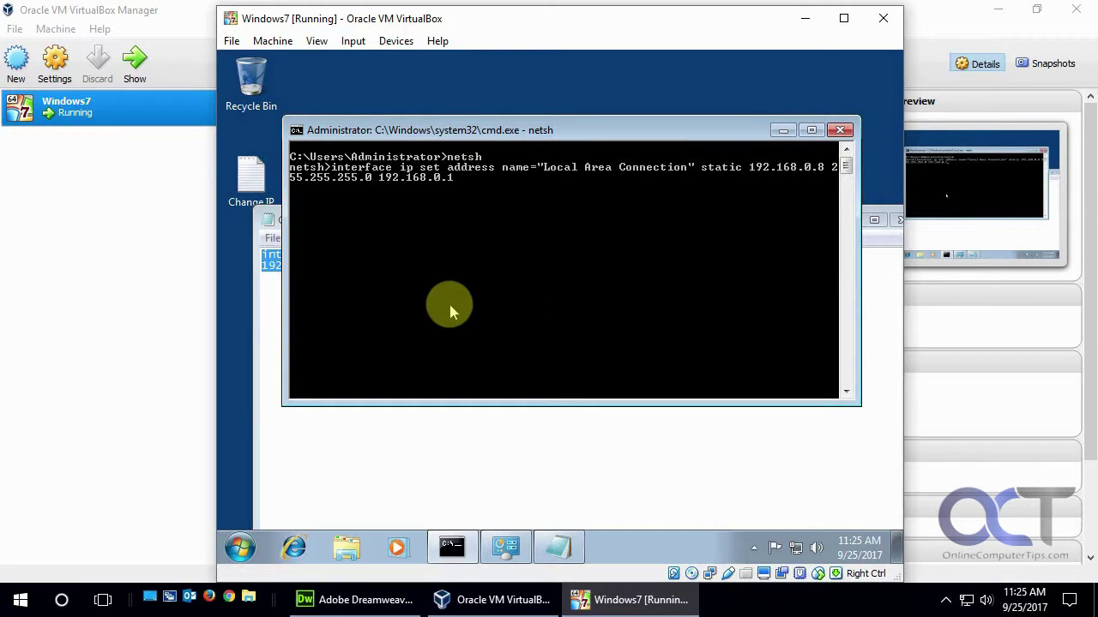
pyautogui.press('Return')
# Exit netsh and run ipconfig to verify IPv4 192.168.0.8
pyautogui.write('exit')
pyautogui.press('Return')
pyautogui.write('ipconfig')
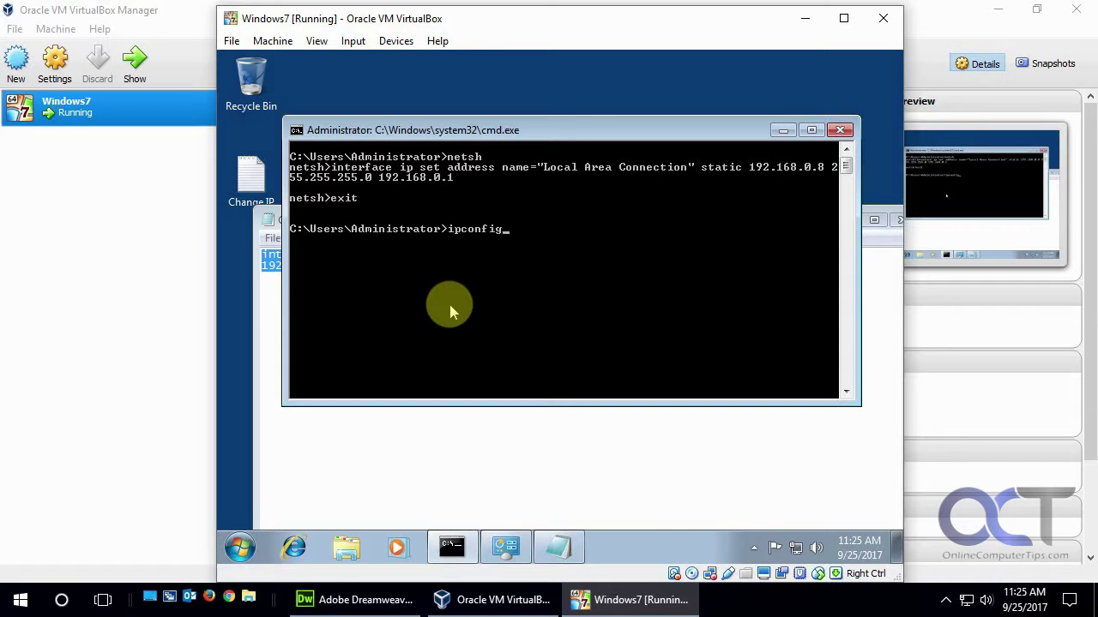
pyautogui.press('Return')
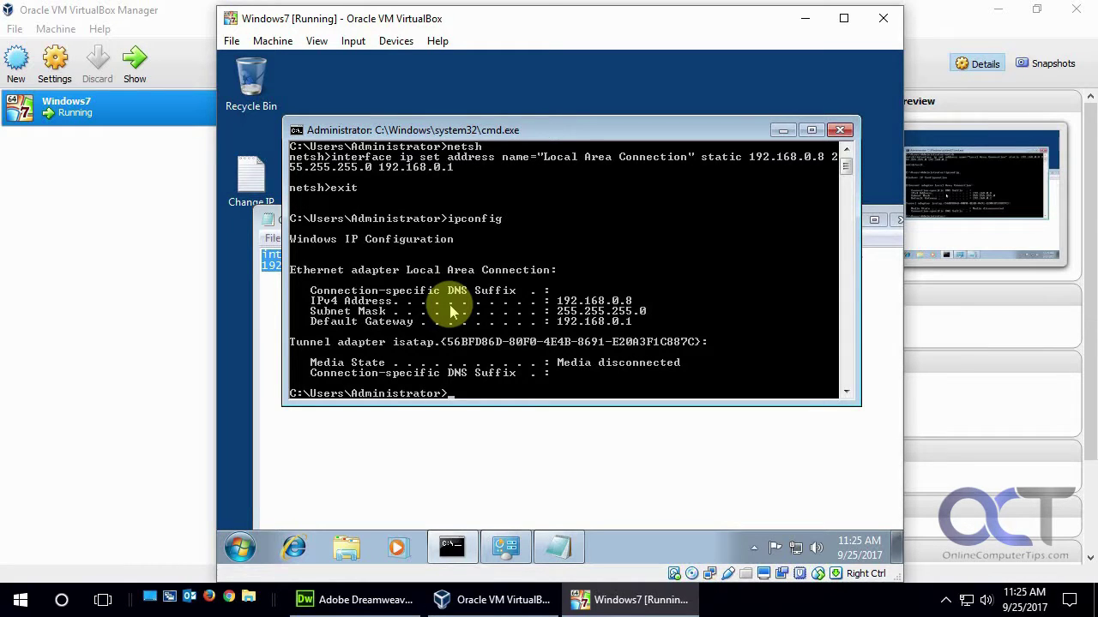